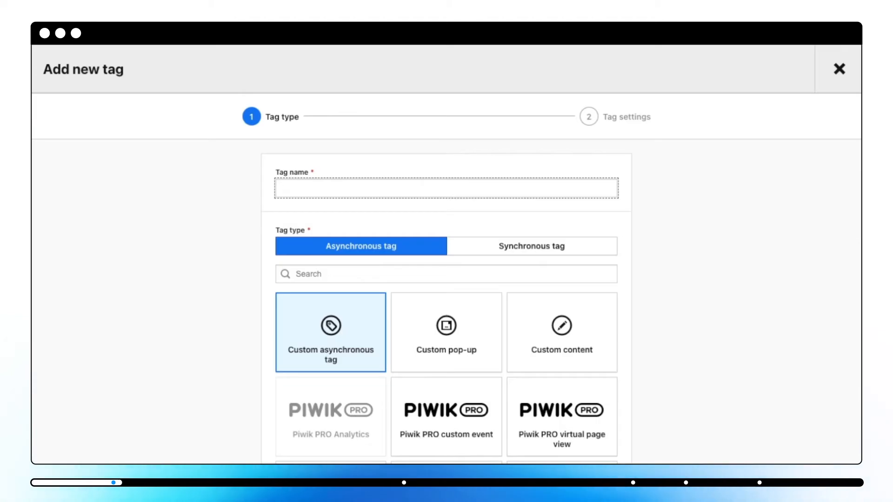
- Choose the Piwik PRO custom event as the type of the new asynchronous tag
{"action": "scroll", "coordinate": [447, 372], "scroll_direction": "down", "scroll_amount": 1}
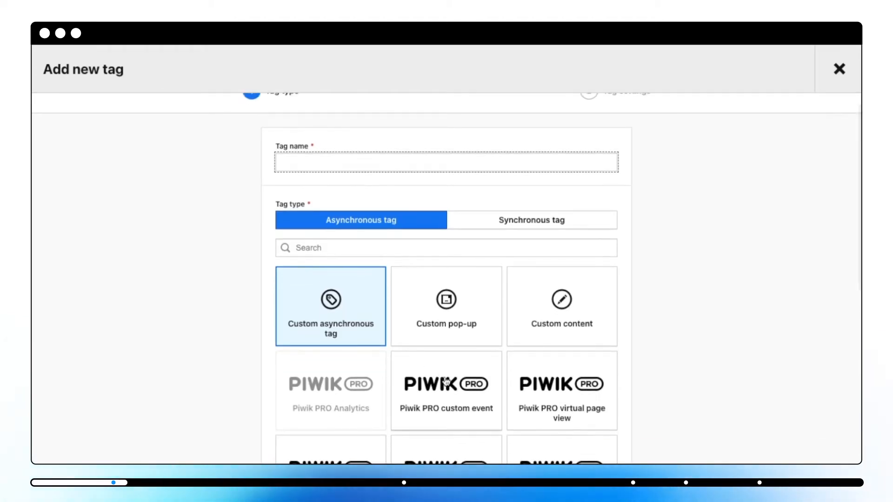
{"action": "left_click", "coordinate": [446, 381]}
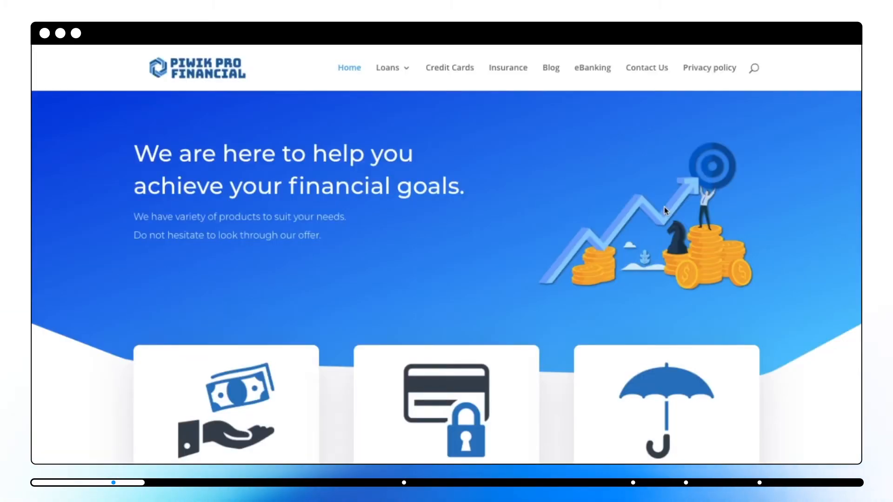
{"action": "scroll", "coordinate": [666, 210], "scroll_direction": "down", "scroll_amount": 2}
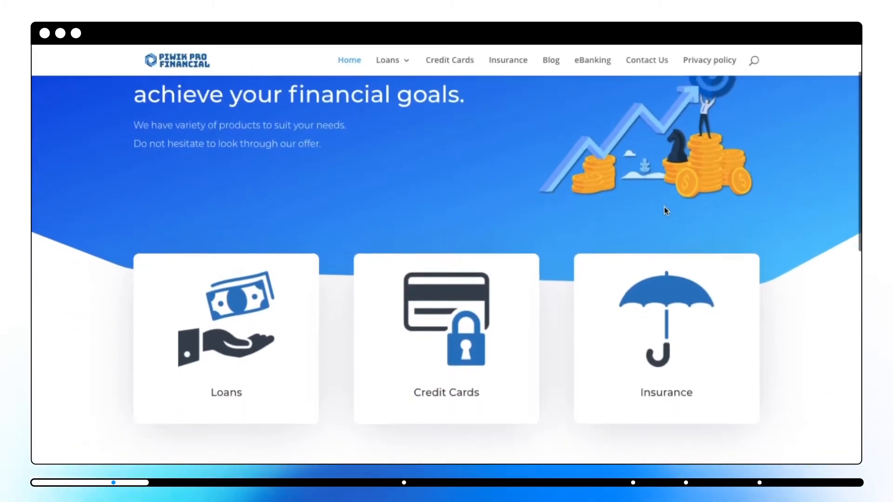
- Name the tag "Home - get in touch" after the website's contact button and continue to the tag settings
{"action": "scroll", "coordinate": [666, 211], "scroll_direction": "down", "scroll_amount": 6}
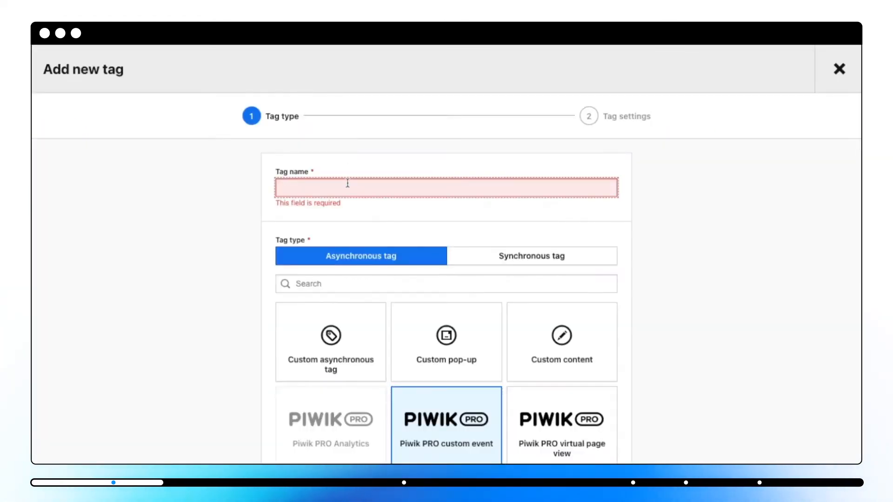
{"action": "left_click", "coordinate": [348, 184]}
{"action": "type", "text": "Home - get in touch"}
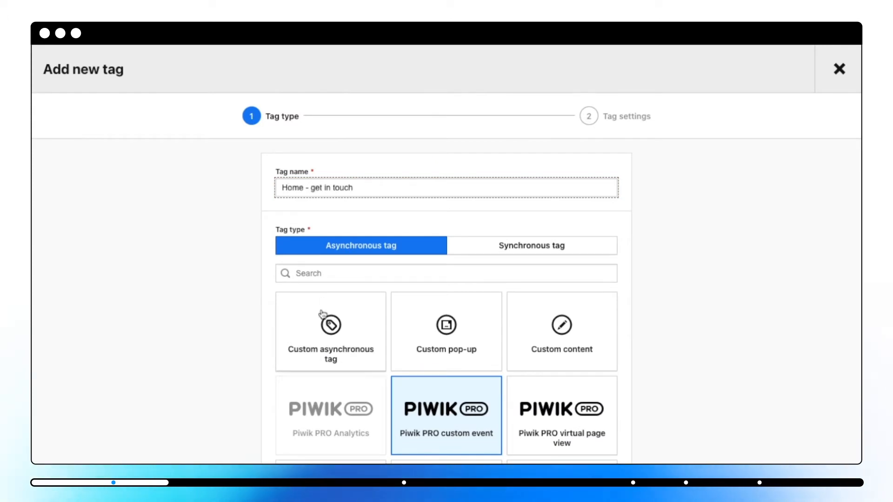
{"action": "scroll", "coordinate": [322, 314], "scroll_direction": "down", "scroll_amount": 2}
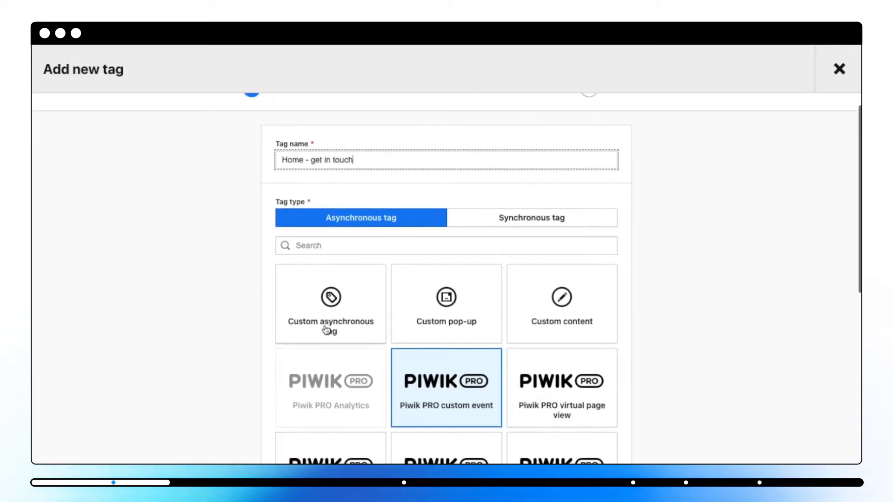
{"action": "scroll", "coordinate": [457, 392], "scroll_direction": "down", "scroll_amount": 10}
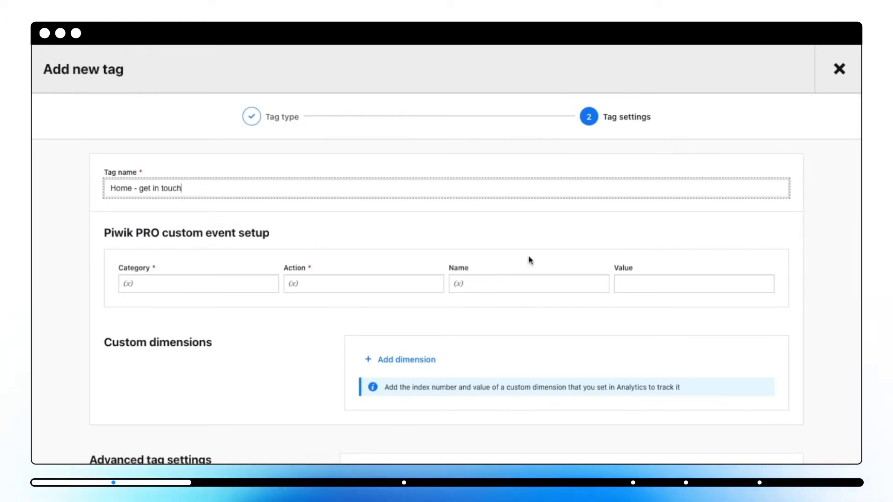
- Set the custom event's Category to "Click" and its Action to "Button"
{"action": "left_click", "coordinate": [225, 289]}
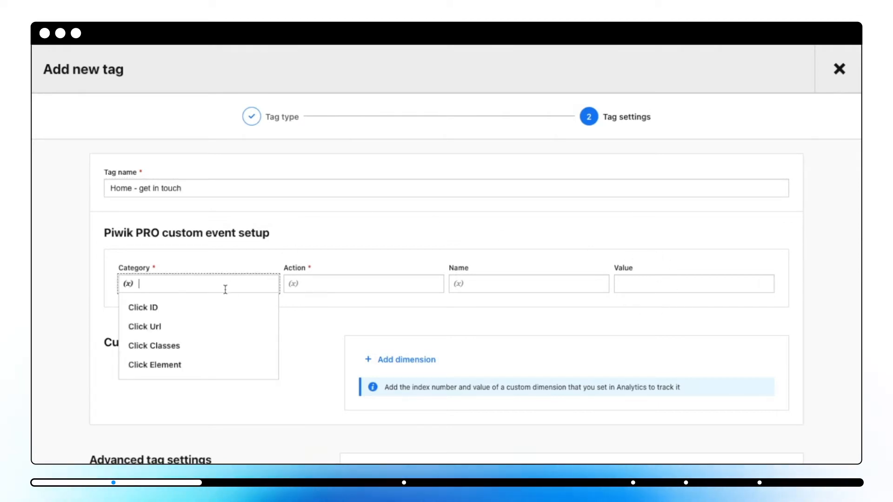
{"action": "type", "text": "Cli"}
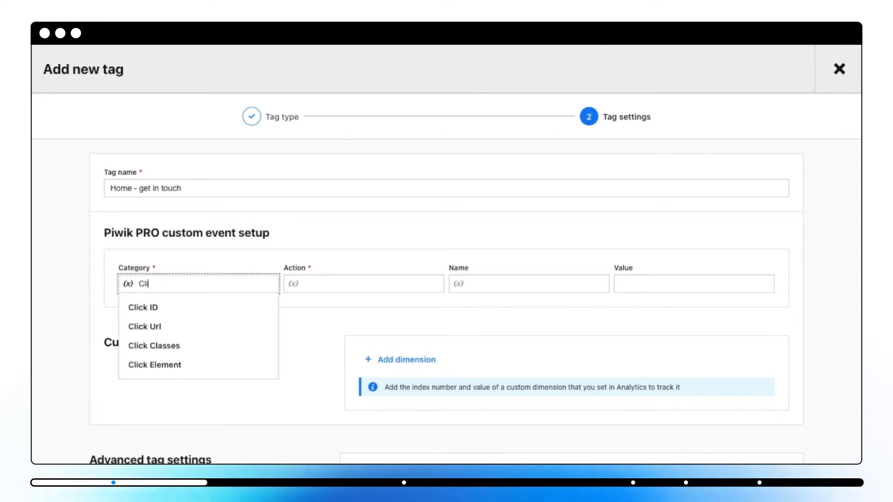
{"action": "type", "text": "ck"}
{"action": "left_click", "coordinate": [405, 234]}
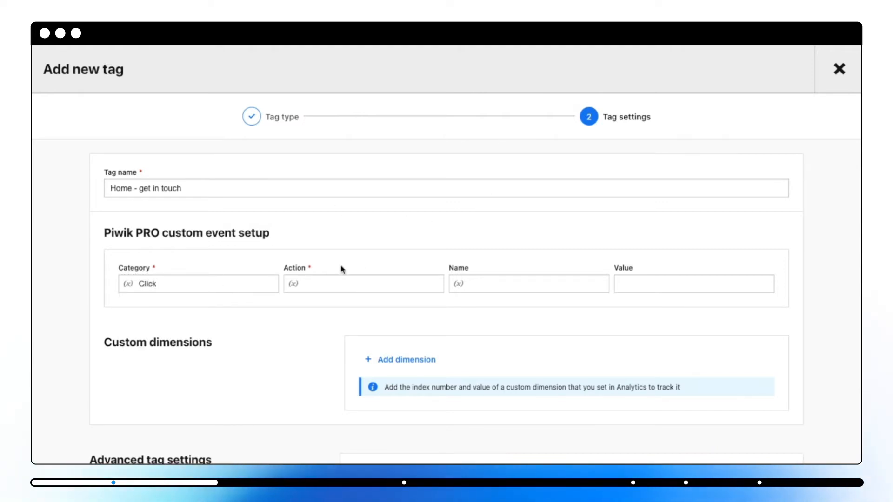
{"action": "left_click", "coordinate": [340, 285]}
{"action": "type", "text": "Button"}
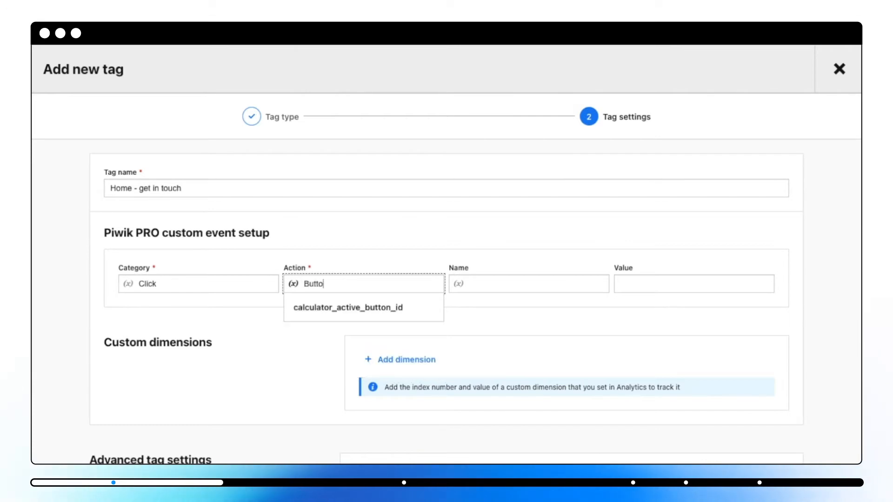
{"action": "left_click", "coordinate": [371, 250]}
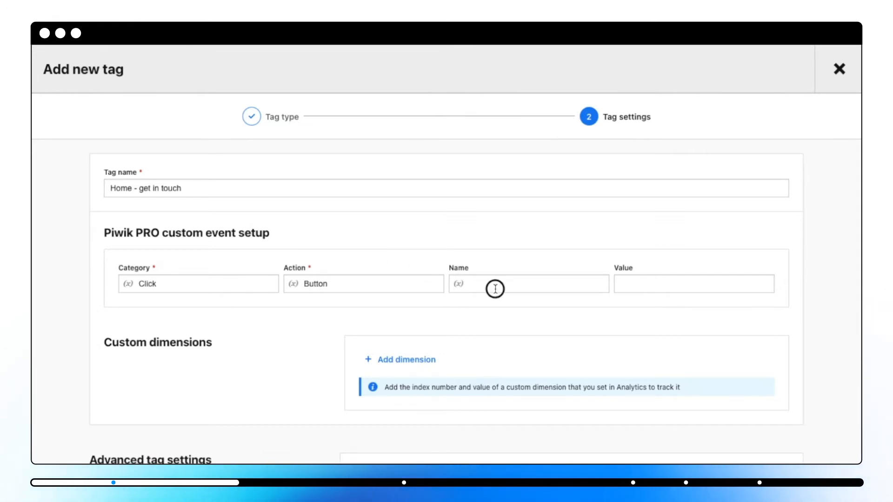
- Browse the variables available for the custom event's Name and try a page variable as its value
{"action": "left_click", "coordinate": [457, 285]}
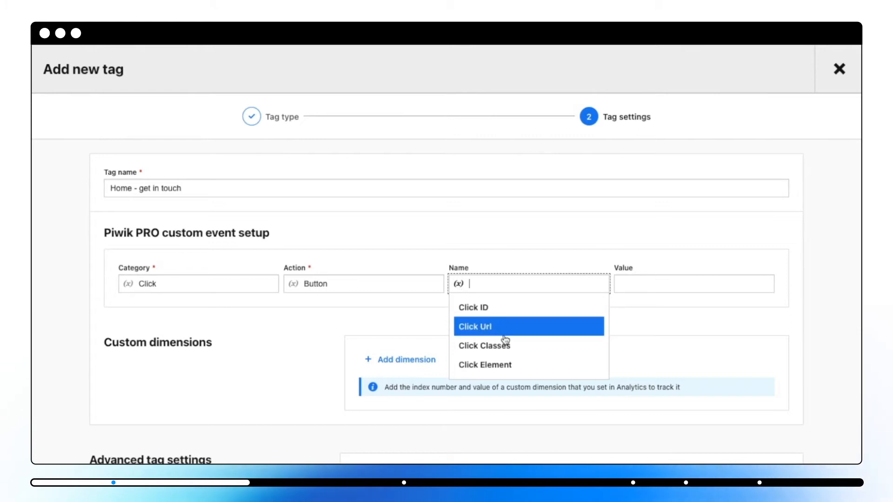
{"action": "scroll", "coordinate": [505, 350], "scroll_direction": "down", "scroll_amount": 10}
{"action": "scroll", "coordinate": [507, 351], "scroll_direction": "down", "scroll_amount": 15}
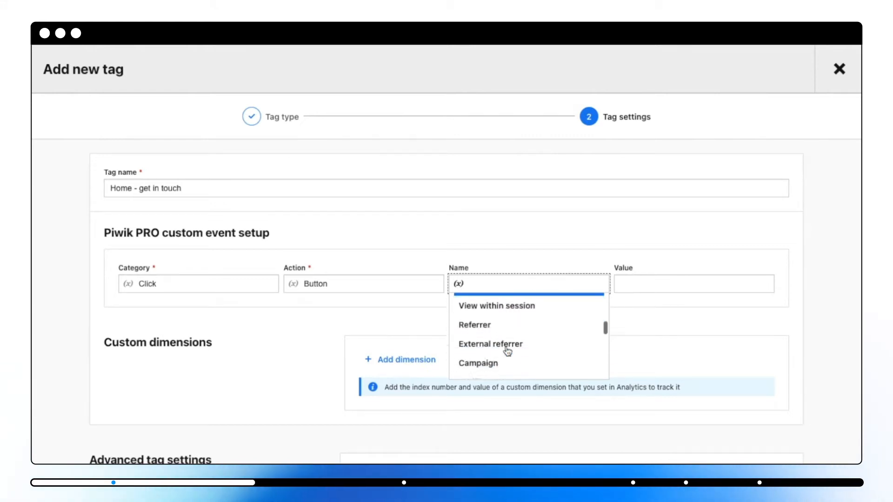
{"action": "scroll", "coordinate": [507, 351], "scroll_direction": "down", "scroll_amount": 10}
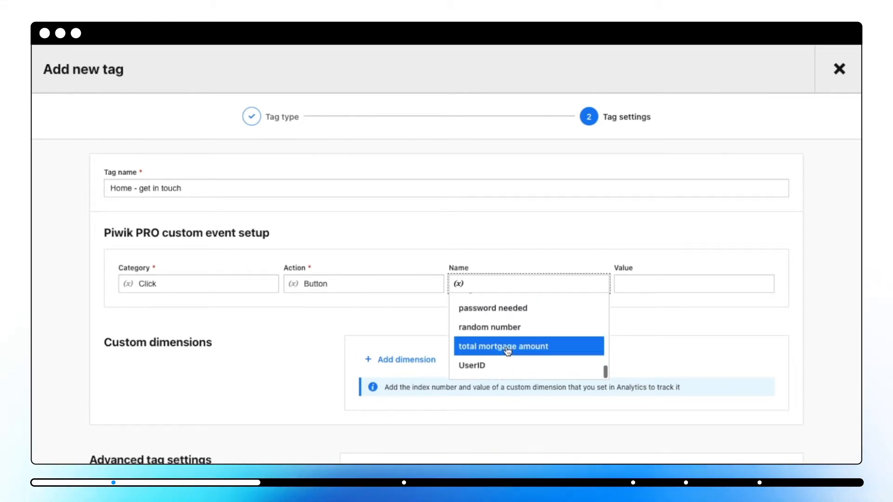
{"action": "scroll", "coordinate": [509, 345], "scroll_direction": "up", "scroll_amount": 3}
{"action": "scroll", "coordinate": [514, 325], "scroll_direction": "down", "scroll_amount": 2}
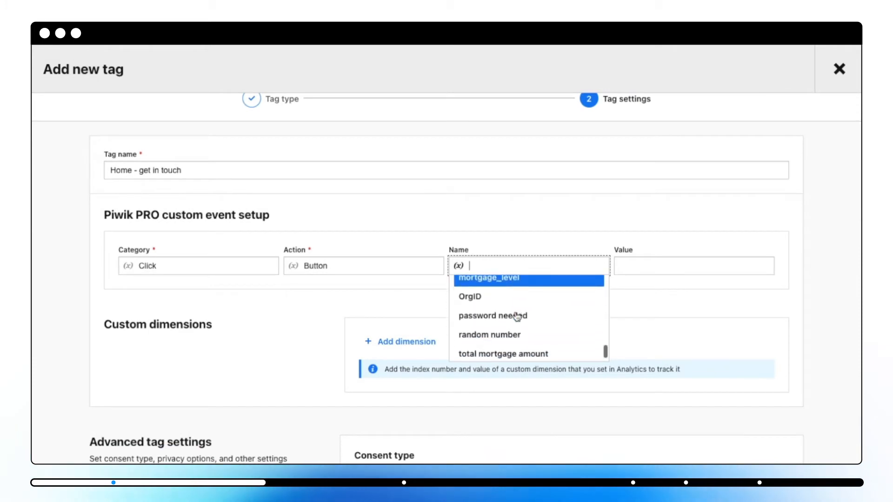
{"action": "scroll", "coordinate": [516, 335], "scroll_direction": "up", "scroll_amount": 5}
{"action": "scroll", "coordinate": [517, 311], "scroll_direction": "up", "scroll_amount": 2}
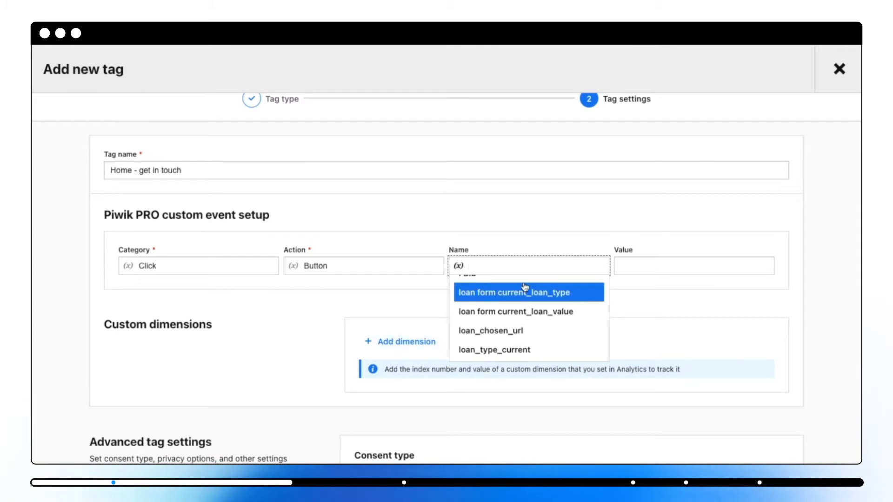
{"action": "scroll", "coordinate": [524, 288], "scroll_direction": "up", "scroll_amount": 10}
{"action": "scroll", "coordinate": [522, 316], "scroll_direction": "down", "scroll_amount": 2}
{"action": "scroll", "coordinate": [521, 319], "scroll_direction": "down", "scroll_amount": 4}
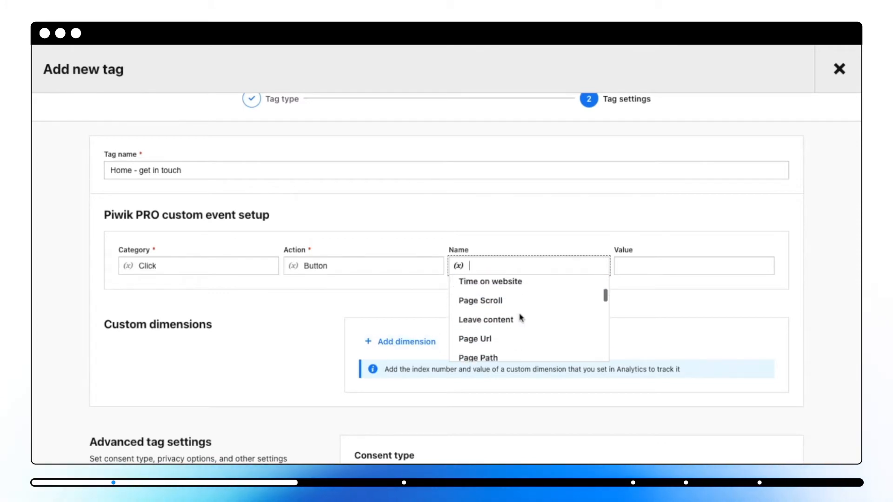
{"action": "left_click", "coordinate": [503, 328]}
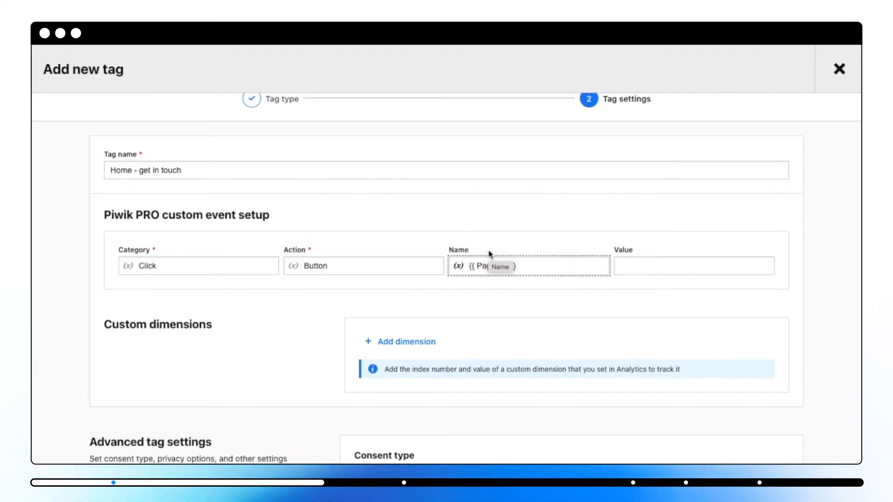
- Set the custom event's Name to "Home - get in touch"
{"action": "type", "text": "Home"}
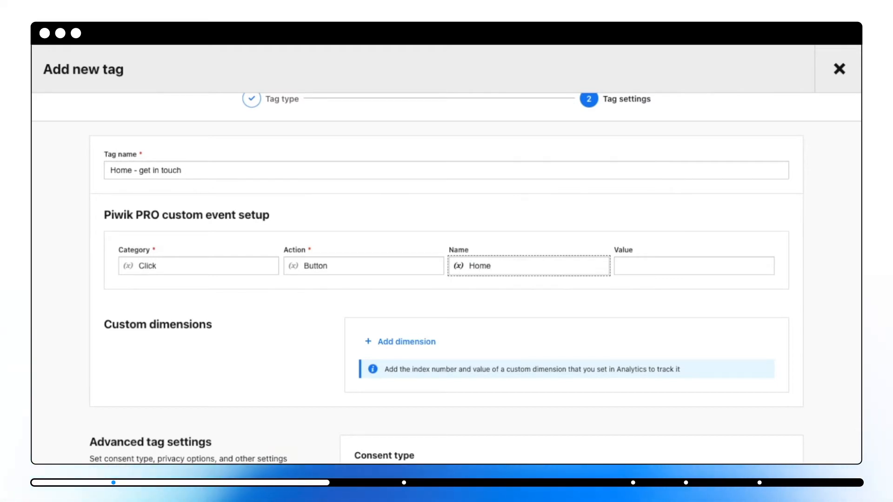
{"action": "type", "text": " - get in touch"}
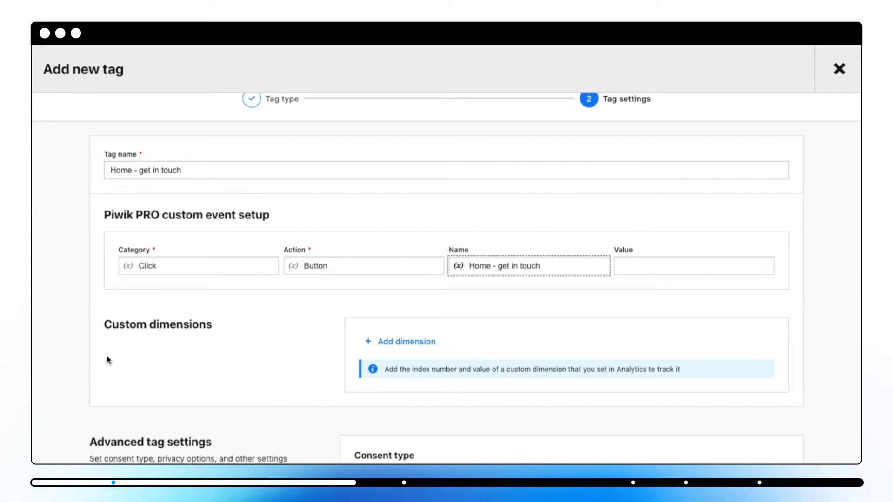
- Review the tag's advanced settings, including the available consent types, keeping the Analytics consent type
{"action": "scroll", "coordinate": [108, 360], "scroll_direction": "down", "scroll_amount": 2}
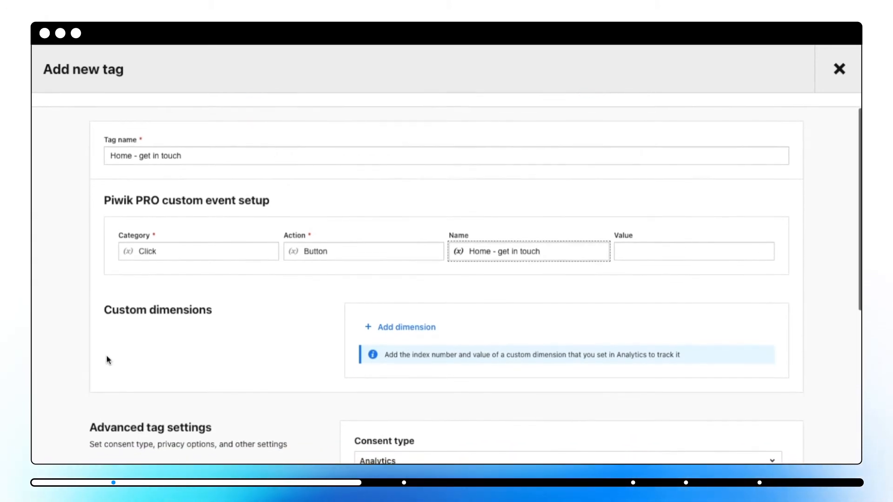
{"action": "scroll", "coordinate": [108, 361], "scroll_direction": "down", "scroll_amount": 1}
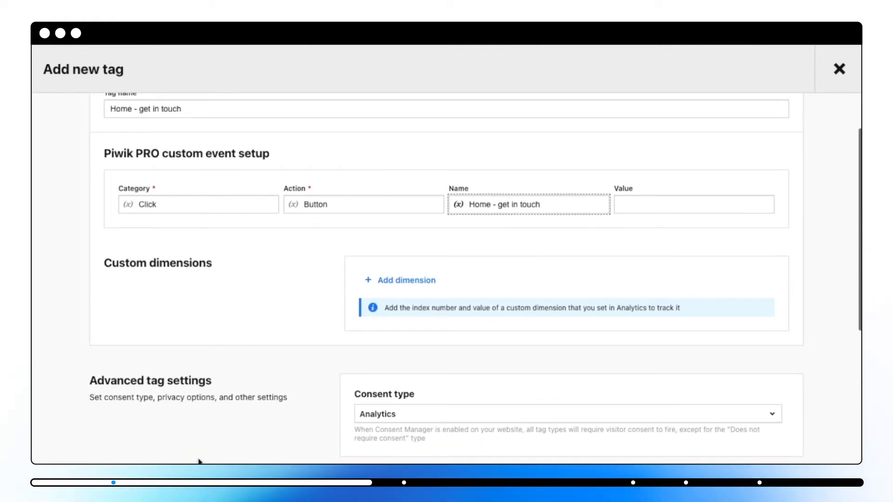
{"action": "scroll", "coordinate": [199, 460], "scroll_direction": "down", "scroll_amount": 4}
{"action": "scroll", "coordinate": [199, 461], "scroll_direction": "down", "scroll_amount": 1}
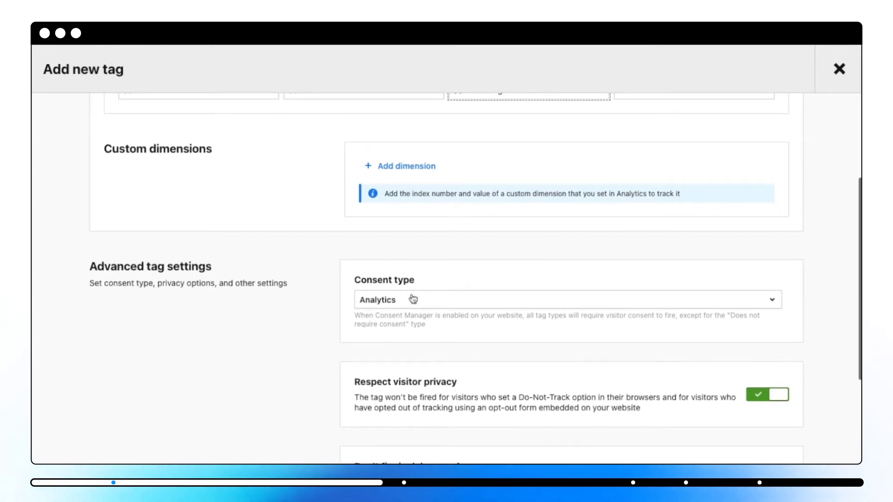
{"action": "scroll", "coordinate": [412, 276], "scroll_direction": "down", "scroll_amount": 1}
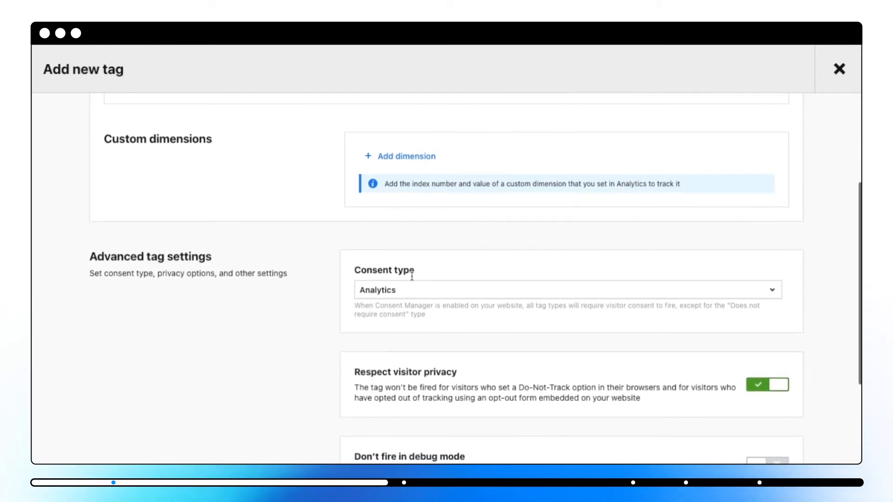
{"action": "left_click", "coordinate": [421, 294]}
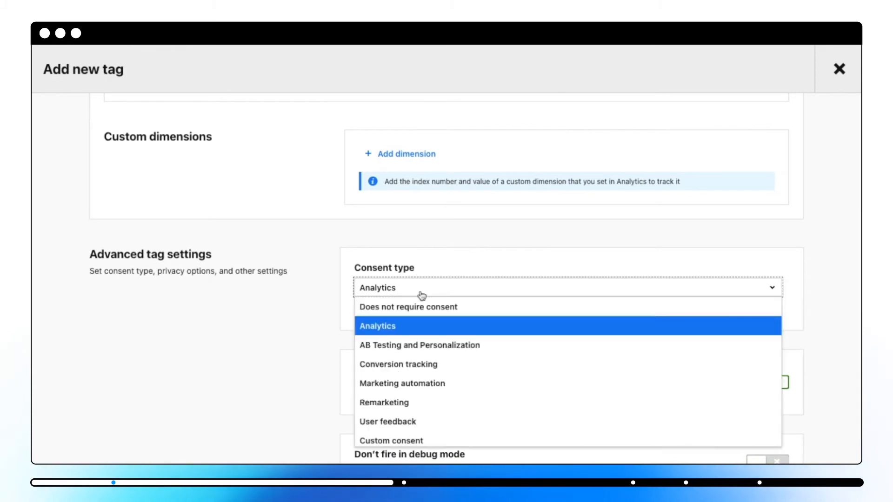
{"action": "scroll", "coordinate": [421, 365], "scroll_direction": "down", "scroll_amount": 1}
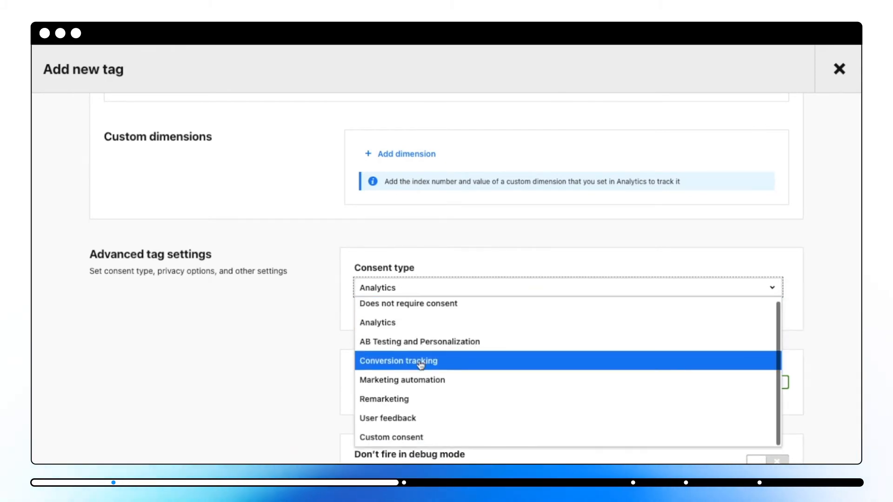
{"action": "scroll", "coordinate": [422, 366], "scroll_direction": "up", "scroll_amount": 1}
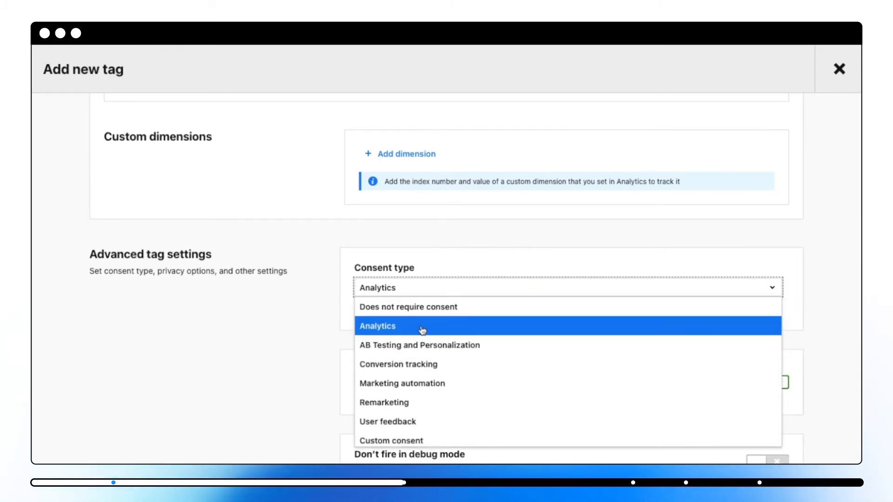
{"action": "left_click", "coordinate": [279, 361]}
- Add a new trigger of type Click named "Home - get in touch" to the tag and continue to its settings
{"action": "scroll", "coordinate": [279, 363], "scroll_direction": "down", "scroll_amount": 9}
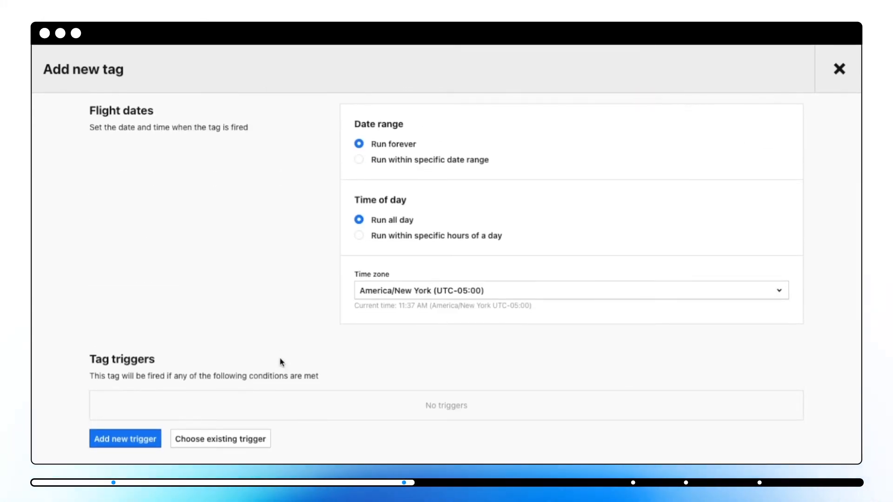
{"action": "left_click", "coordinate": [155, 439]}
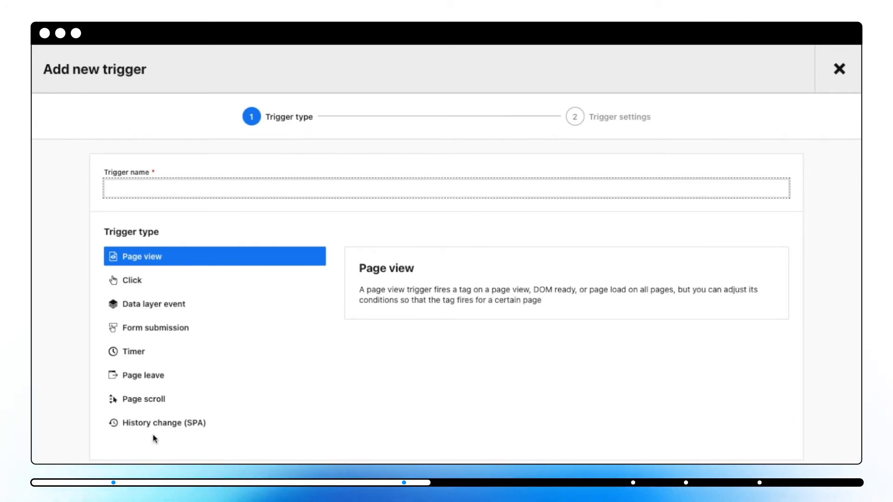
{"action": "type", "text": "Home - get in touch"}
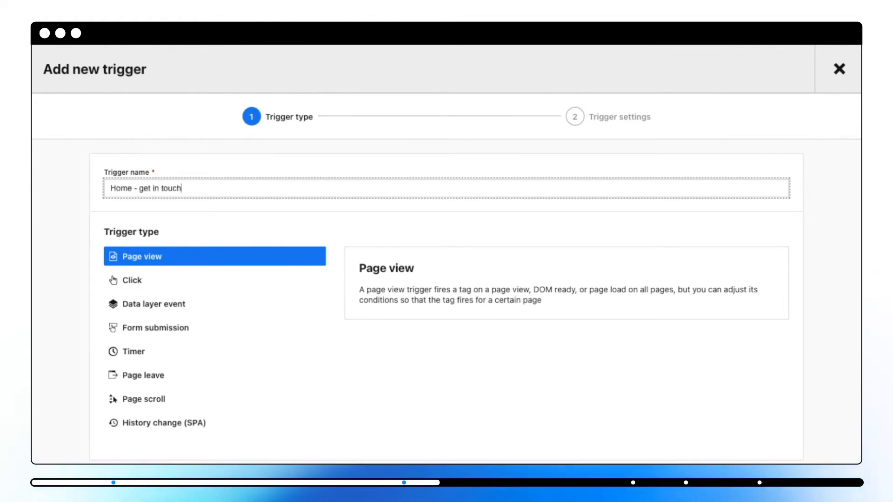
{"action": "left_click", "coordinate": [152, 285]}
{"action": "left_click", "coordinate": [780, 470]}
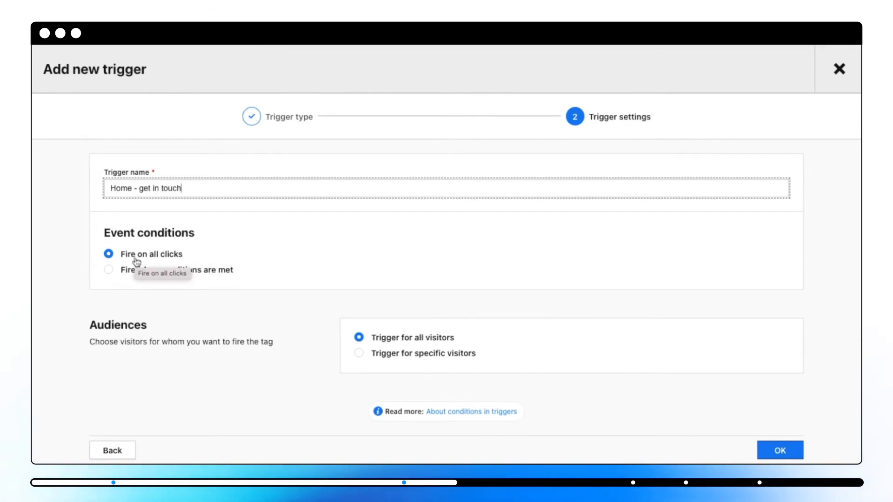
- Set the trigger to fire when conditions are met and view the variables available for the condition
{"action": "left_click", "coordinate": [109, 271]}
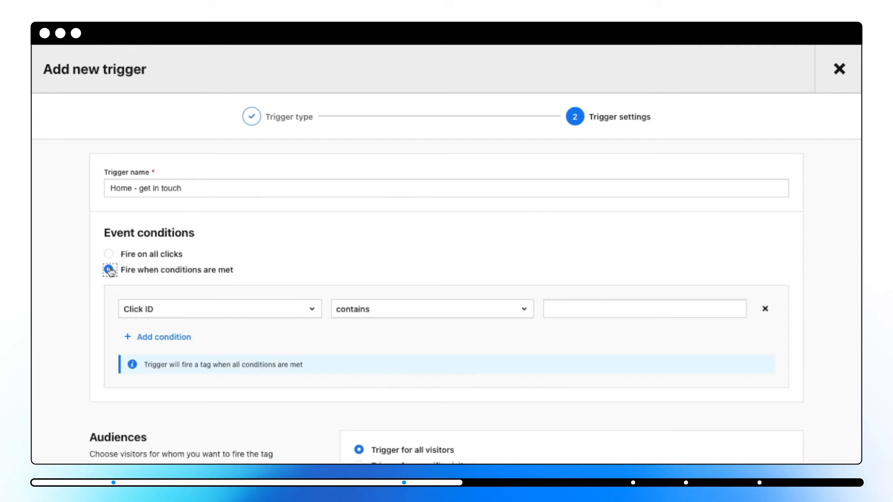
{"action": "left_click", "coordinate": [149, 314]}
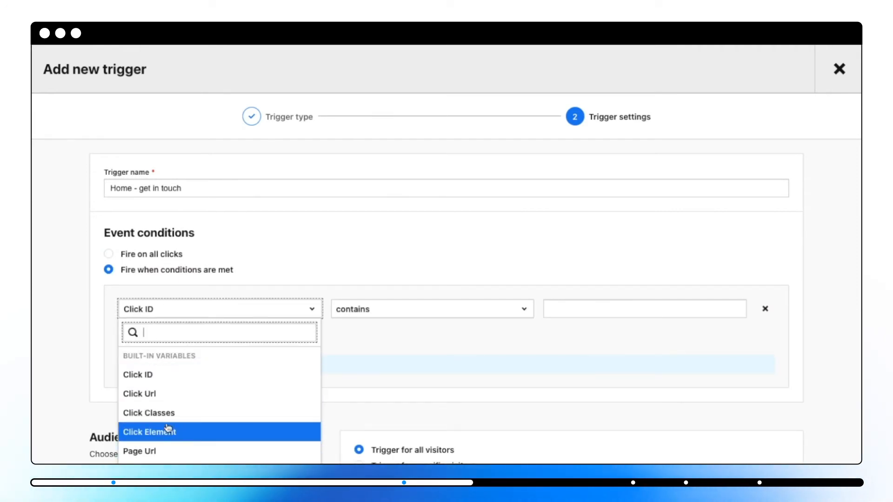
{"action": "left_click", "coordinate": [53, 353]}
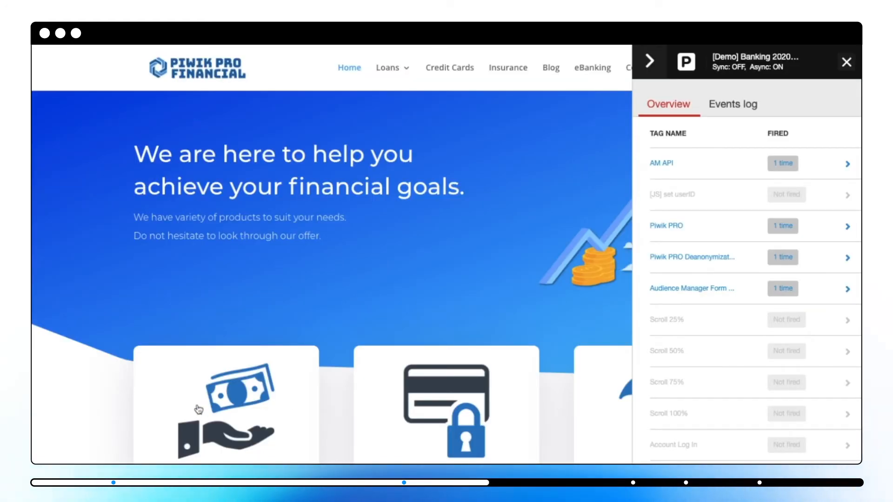
- Locate the home page's "Get in touch" button and open the variables of the latest stg.click event in the debugger's events log
{"action": "scroll", "coordinate": [199, 409], "scroll_direction": "down", "scroll_amount": 10}
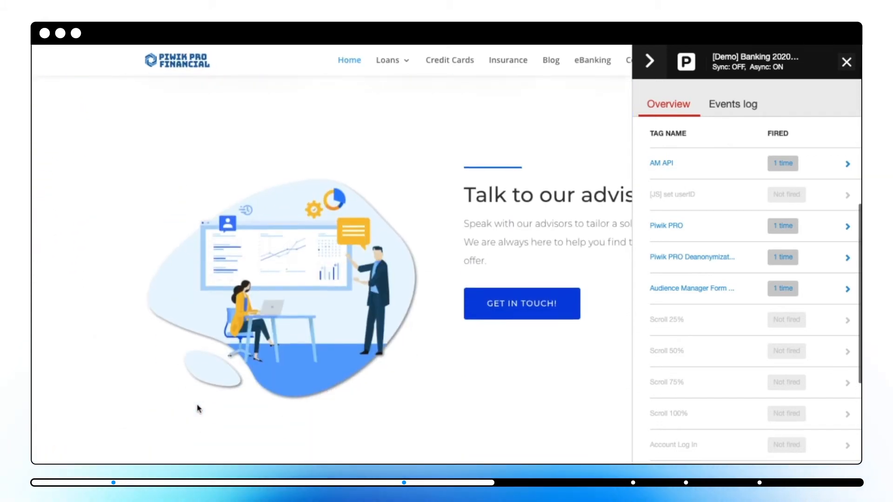
{"action": "scroll", "coordinate": [199, 410], "scroll_direction": "up", "scroll_amount": 2}
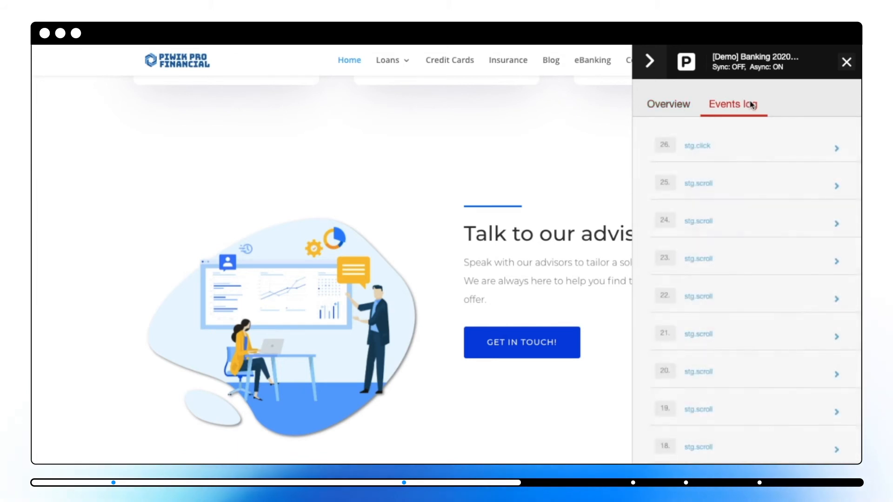
{"action": "left_click", "coordinate": [699, 145]}
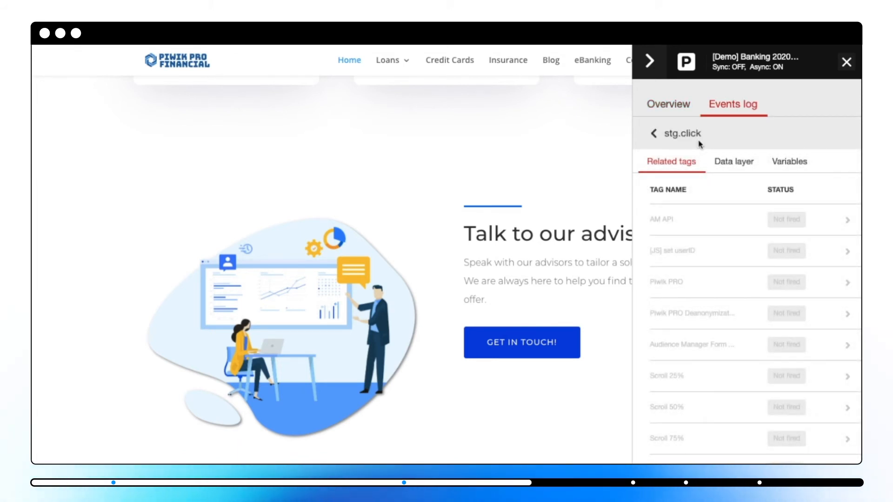
{"action": "left_click", "coordinate": [806, 163]}
{"action": "scroll", "coordinate": [785, 306], "scroll_direction": "down", "scroll_amount": 15}
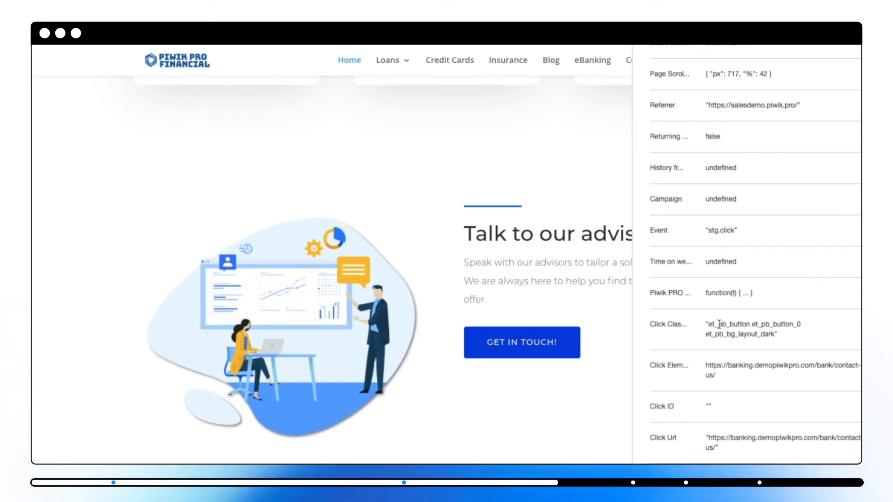
- Copy the Click Classes value "et_pb_button et_pb_button_0 et_pb_bg_layout_dark" without its quotation marks
{"action": "left_click_drag", "start_coordinate": [707, 324], "coordinate": [774, 334]}
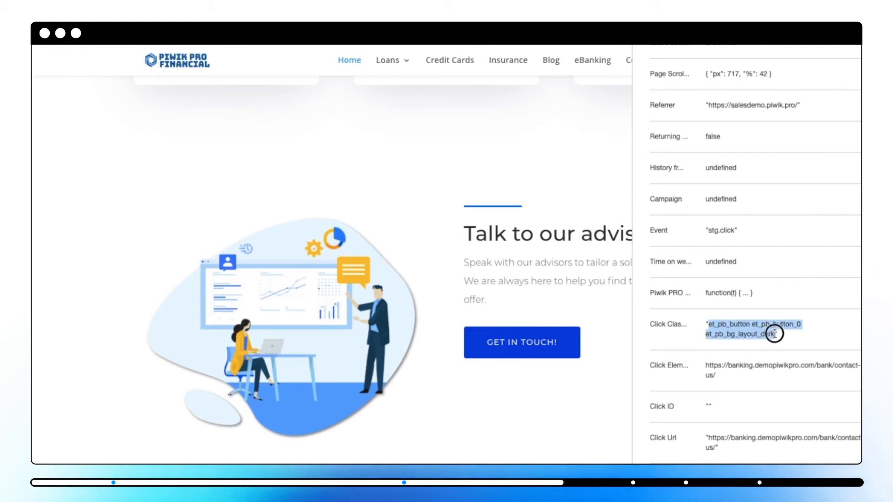
{"action": "right_click", "coordinate": [745, 329]}
{"action": "left_click", "coordinate": [732, 358]}
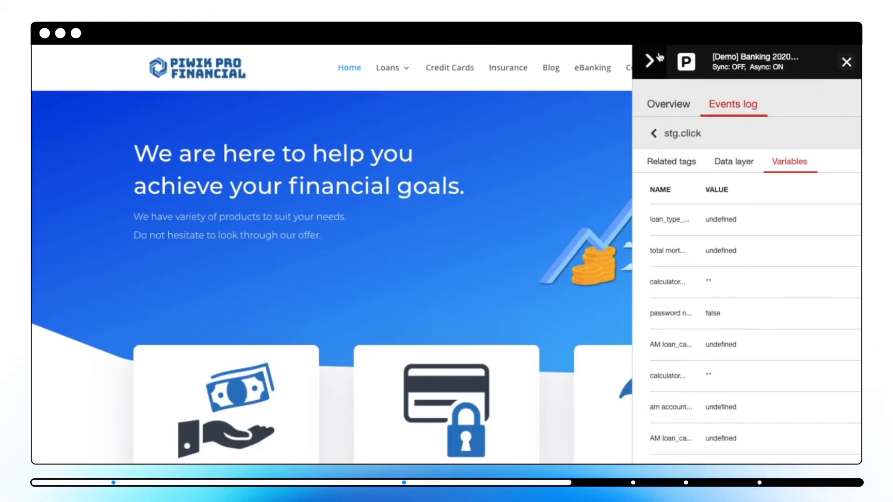
- Collapse the debugger and inspect the "Get in touch" button's HTML element to find its class attribute
{"action": "left_click", "coordinate": [647, 62]}
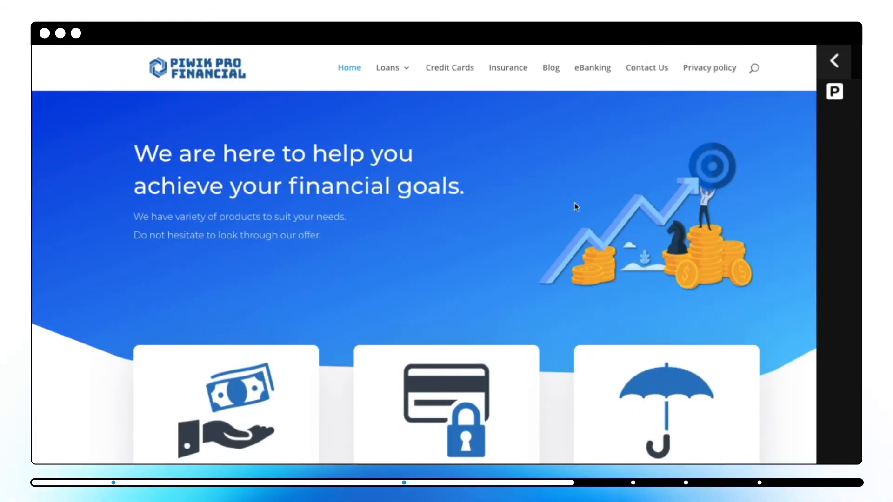
{"action": "scroll", "coordinate": [509, 370], "scroll_direction": "down", "scroll_amount": 10}
{"action": "right_click", "coordinate": [501, 328]}
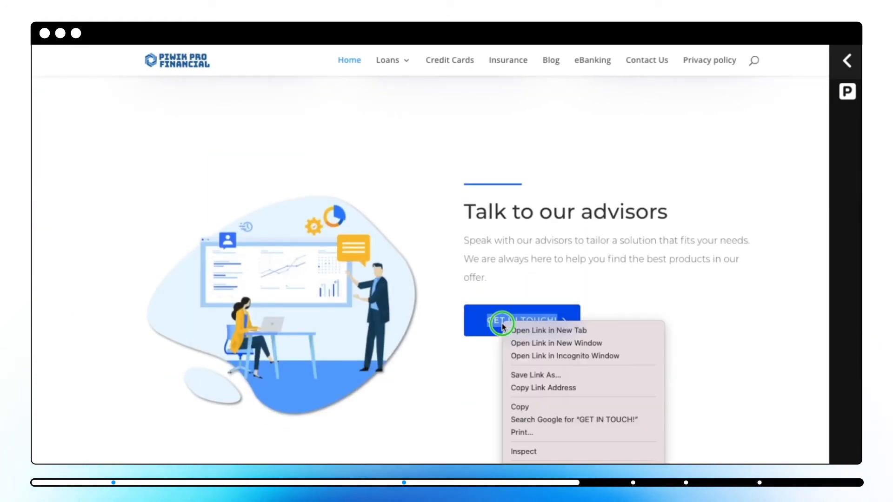
{"action": "left_click", "coordinate": [529, 451]}
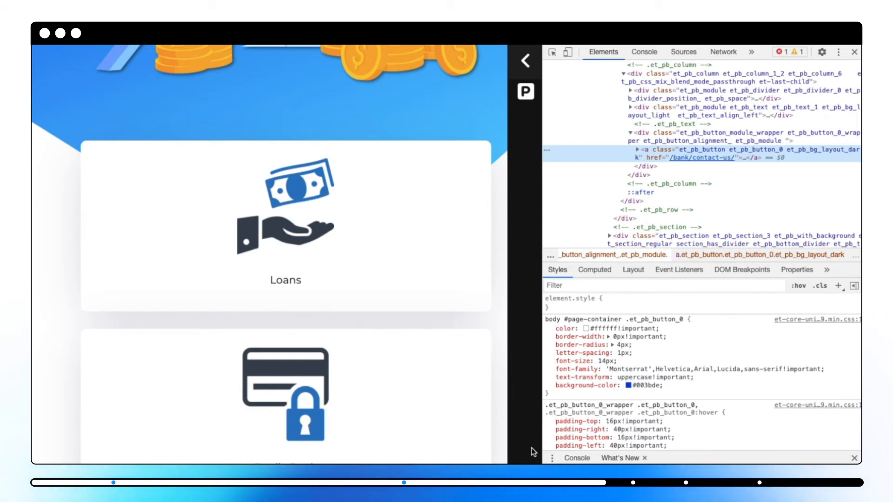
{"action": "double_click", "coordinate": [690, 153]}
{"action": "key", "text": "ctrl+c"}
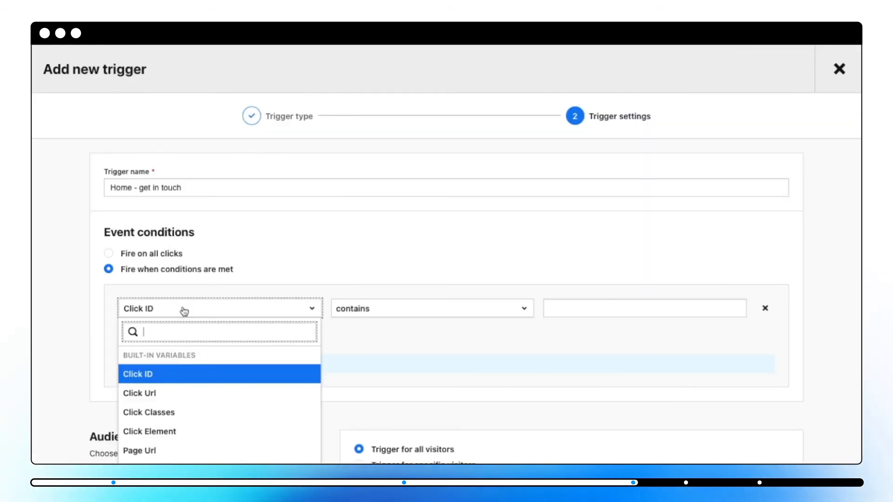
- Set the trigger condition to Click Classes equals "et_pb_button et_pb_button_0 et_pb_bg_layout_dark"
{"action": "left_click", "coordinate": [187, 414]}
{"action": "left_click", "coordinate": [378, 313]}
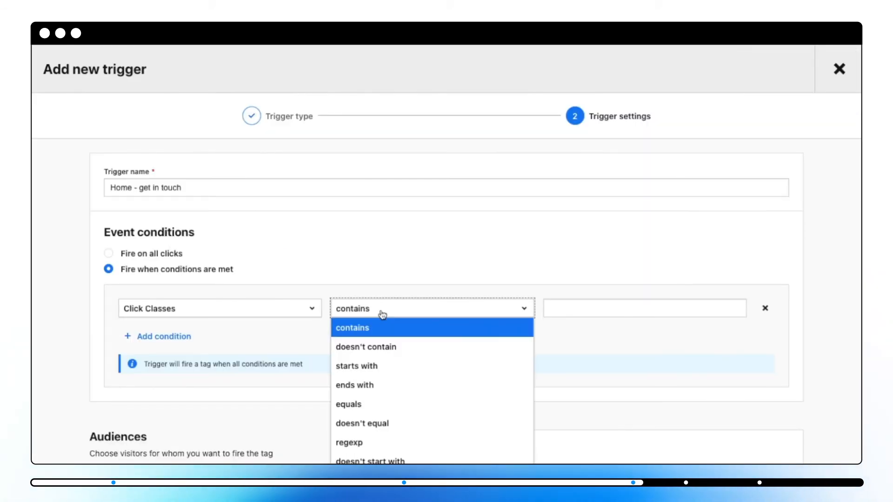
{"action": "left_click", "coordinate": [364, 403]}
{"action": "left_click", "coordinate": [589, 310]}
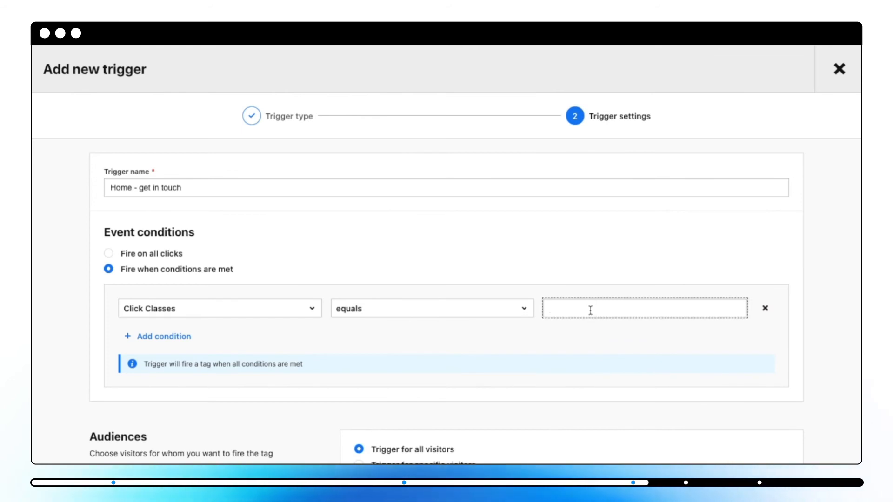
{"action": "key", "text": "ctrl+v"}
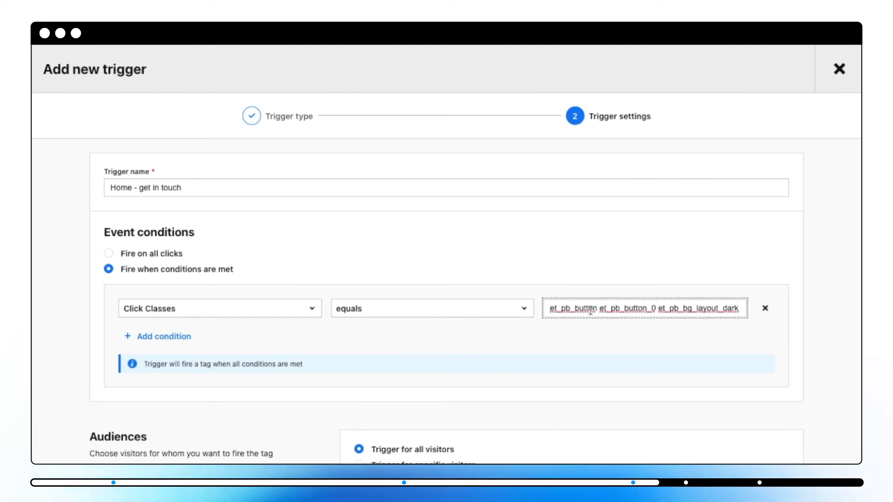
- Review the audience options for triggering for specific visitors and return the setting to all visitors
{"action": "scroll", "coordinate": [287, 425], "scroll_direction": "down", "scroll_amount": 1}
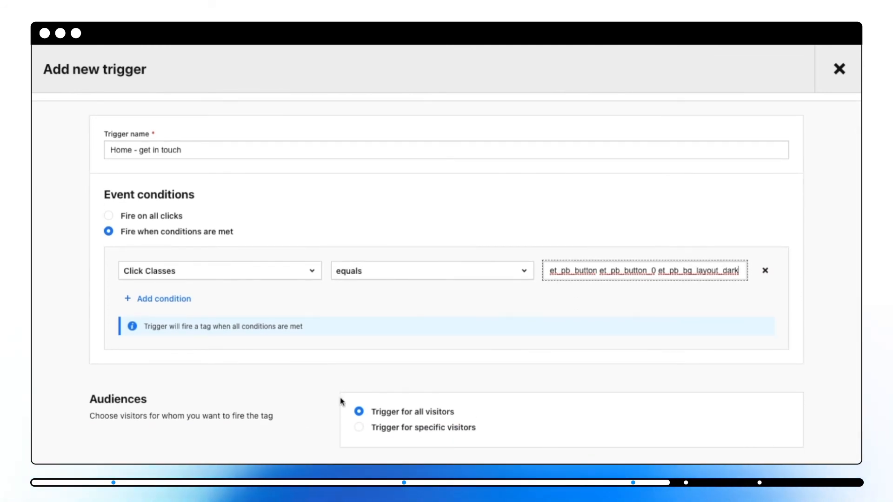
{"action": "left_click", "coordinate": [359, 428]}
{"action": "scroll", "coordinate": [372, 426], "scroll_direction": "down", "scroll_amount": 2}
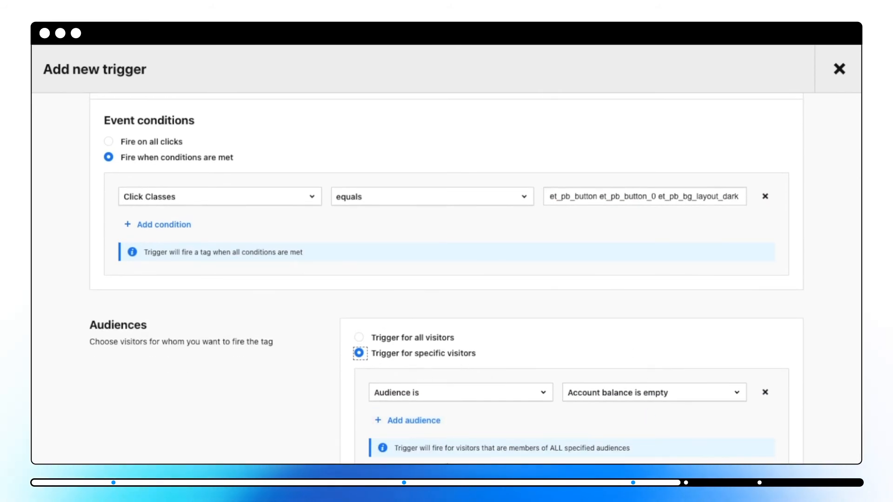
{"action": "left_click", "coordinate": [359, 339]}
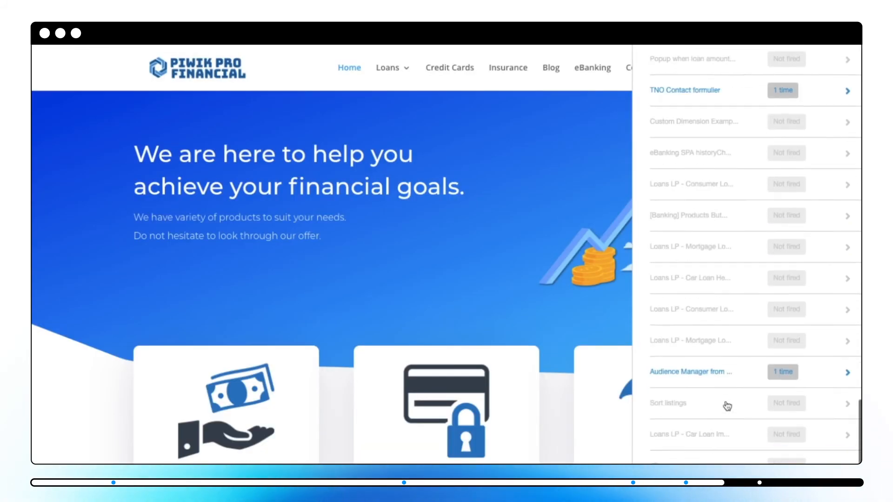
- Look through the debugger's tag overview and the home page's "Get in touch" section to check the tag's firing
{"action": "scroll", "coordinate": [727, 406], "scroll_direction": "down", "scroll_amount": 1}
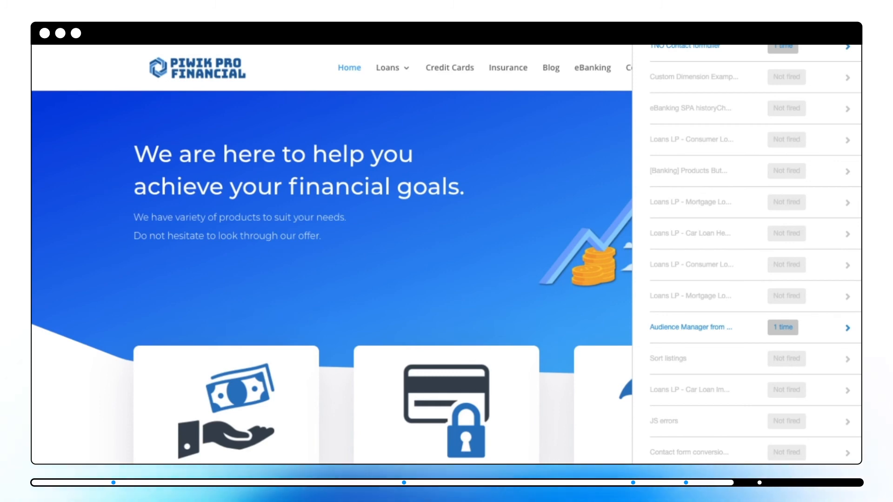
{"action": "scroll", "coordinate": [504, 460], "scroll_direction": "down", "scroll_amount": 10}
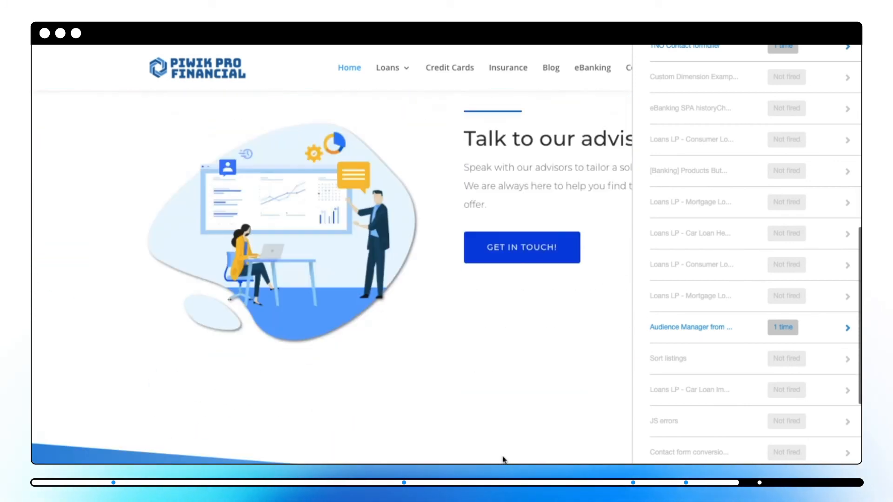
{"action": "scroll", "coordinate": [504, 462], "scroll_direction": "up", "scroll_amount": 4}
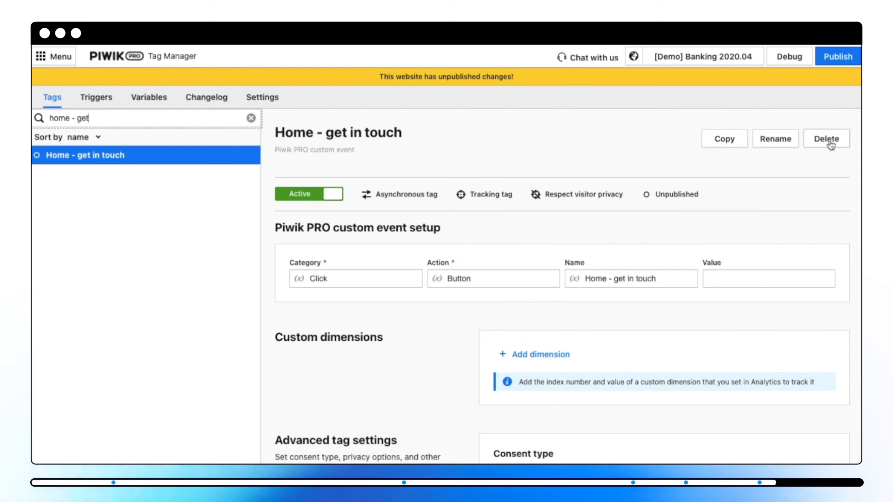
- Publish all website changes made in tags, triggers and variables
{"action": "left_click", "coordinate": [847, 57]}
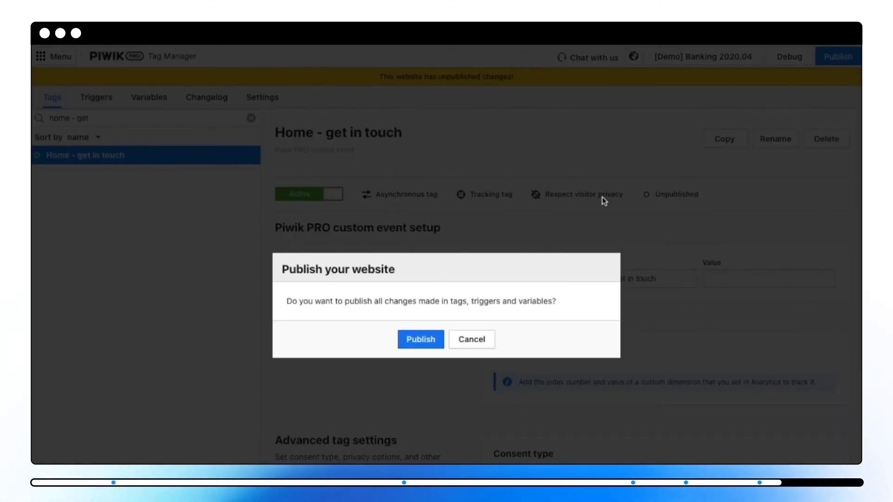
{"action": "left_click", "coordinate": [426, 341]}
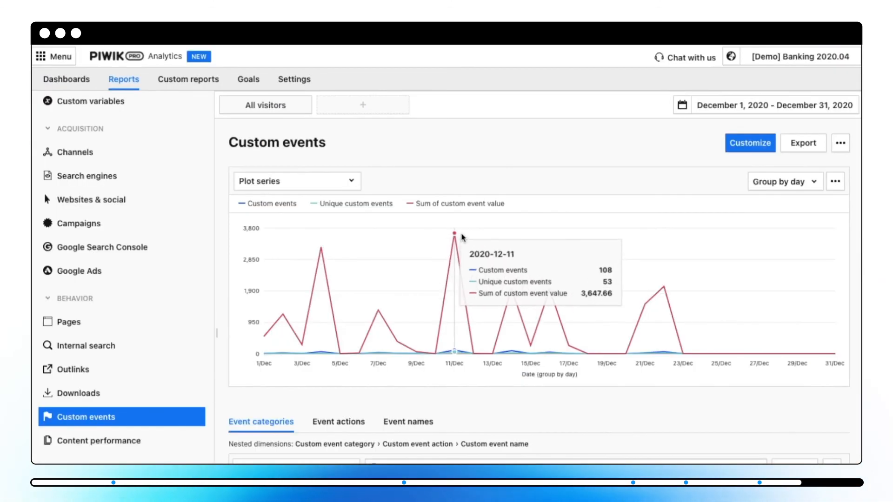
- Switch to Piwik PRO Analytics and review the custom events report with its event categories
{"action": "scroll", "coordinate": [463, 237], "scroll_direction": "down", "scroll_amount": 1}
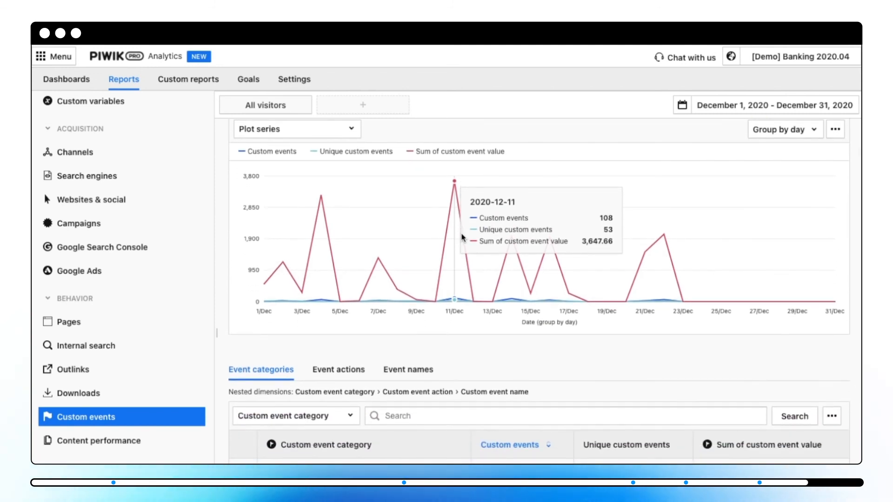
{"action": "scroll", "coordinate": [463, 238], "scroll_direction": "down", "scroll_amount": 3}
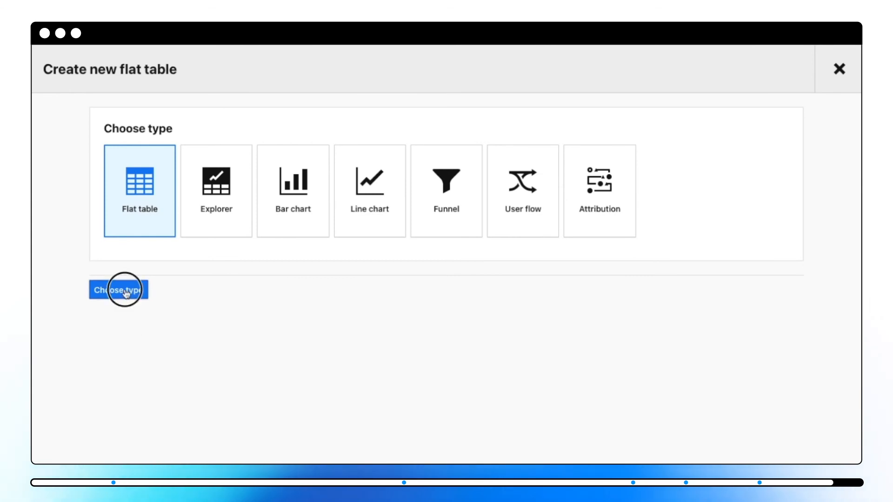
- Start a new flat table custom report and browse its available dimensions down to the Custom event group
{"action": "left_click", "coordinate": [126, 293]}
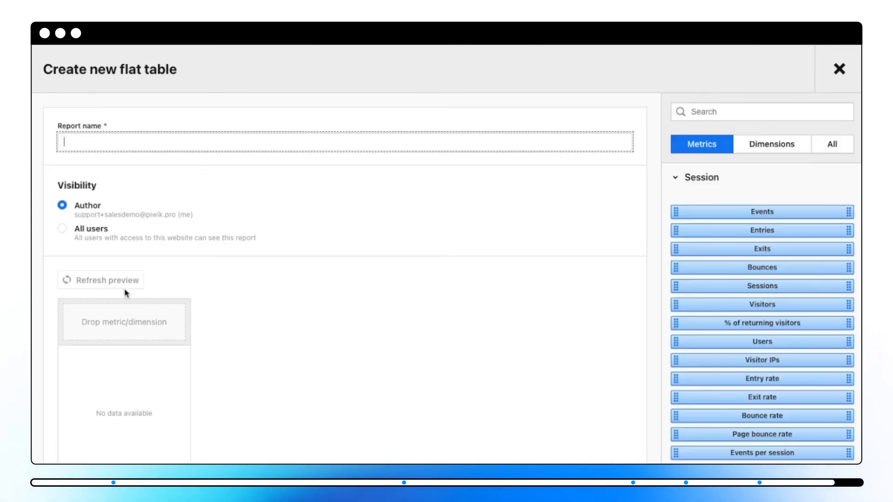
{"action": "left_click", "coordinate": [778, 145]}
{"action": "scroll", "coordinate": [791, 335], "scroll_direction": "down", "scroll_amount": 10}
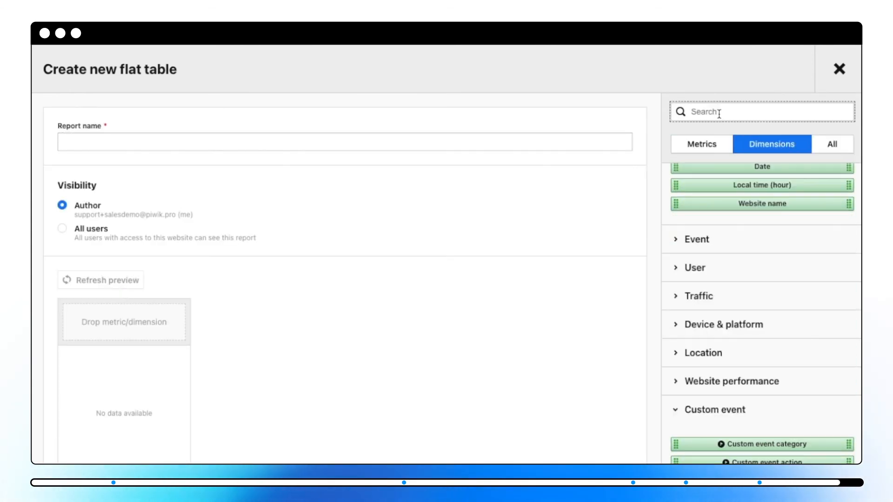
- Search the metrics and dimensions for "custom event", add Custom event action as a table column and open its transform options
{"action": "left_click", "coordinate": [720, 112]}
{"action": "type", "text": "custom event"}
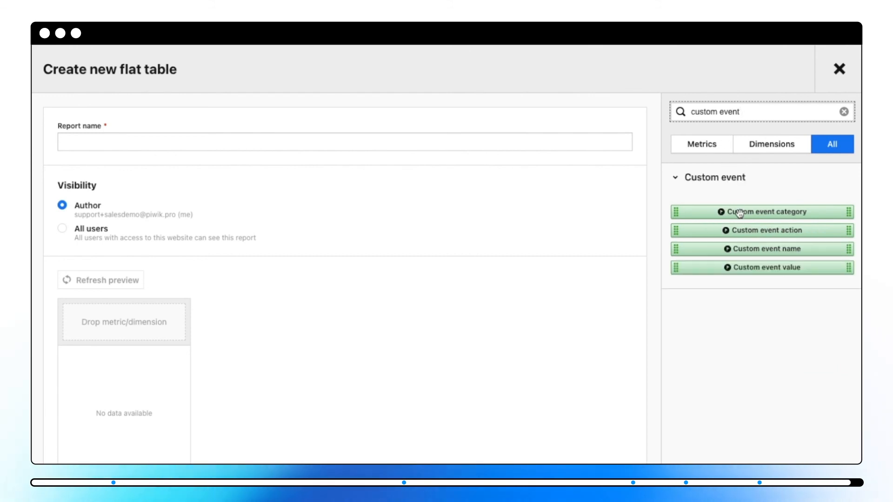
{"action": "left_click_drag", "start_coordinate": [770, 231], "coordinate": [143, 324]}
{"action": "left_click", "coordinate": [143, 324]}
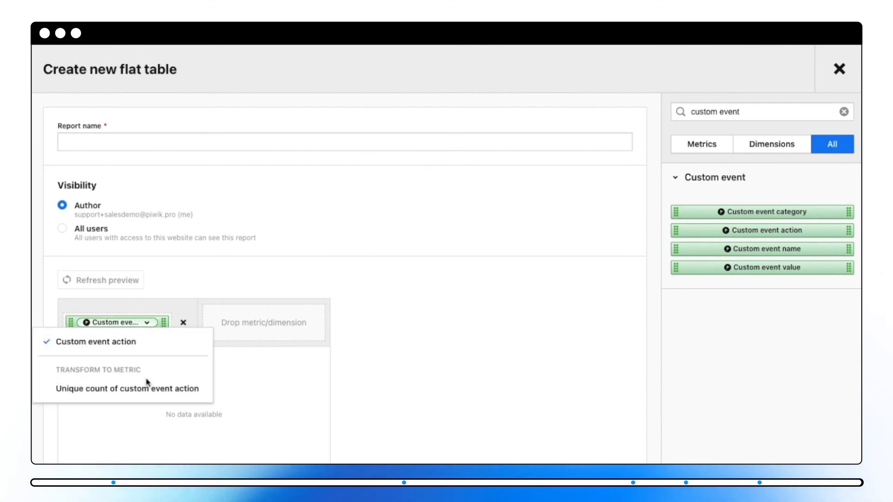